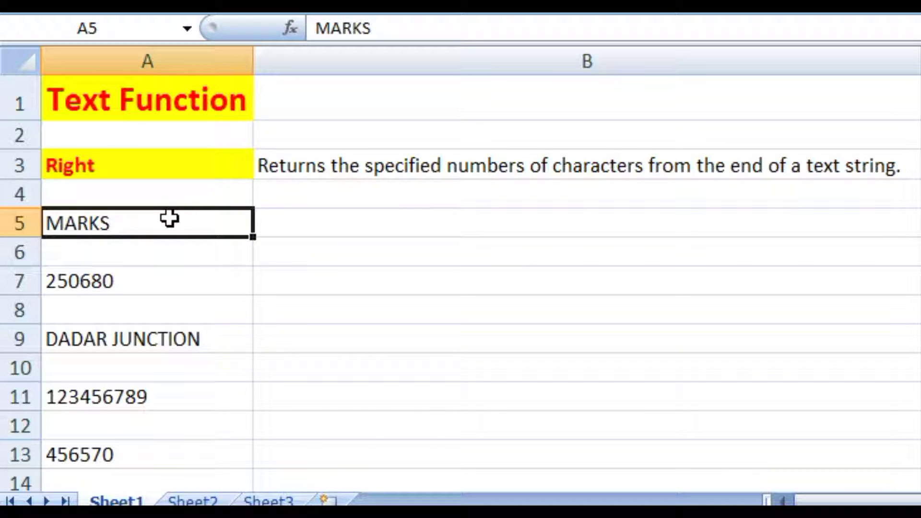
Step: Enter the formula =RIGHT(A5,4) in cell B5 to extract the last four characters of MARKS, and review the result
{"action": "left_click", "coordinate": [155, 165]}
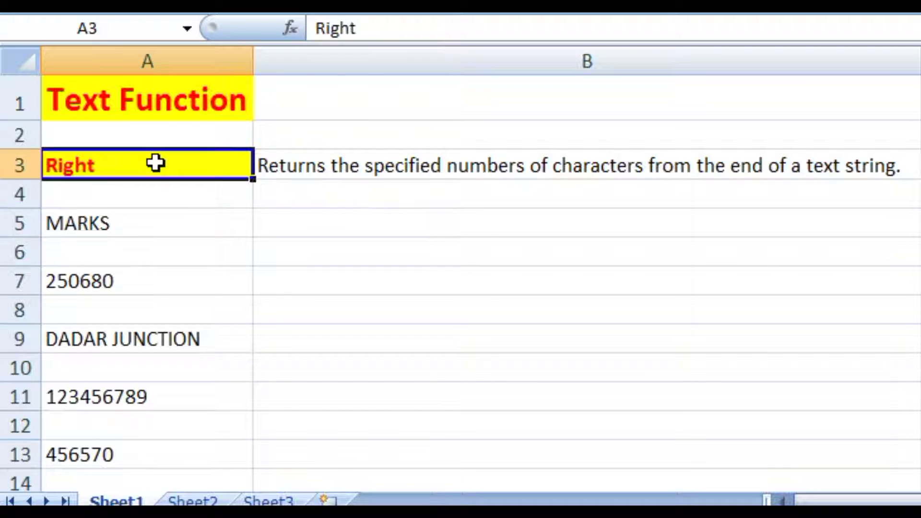
{"action": "left_click", "coordinate": [305, 164]}
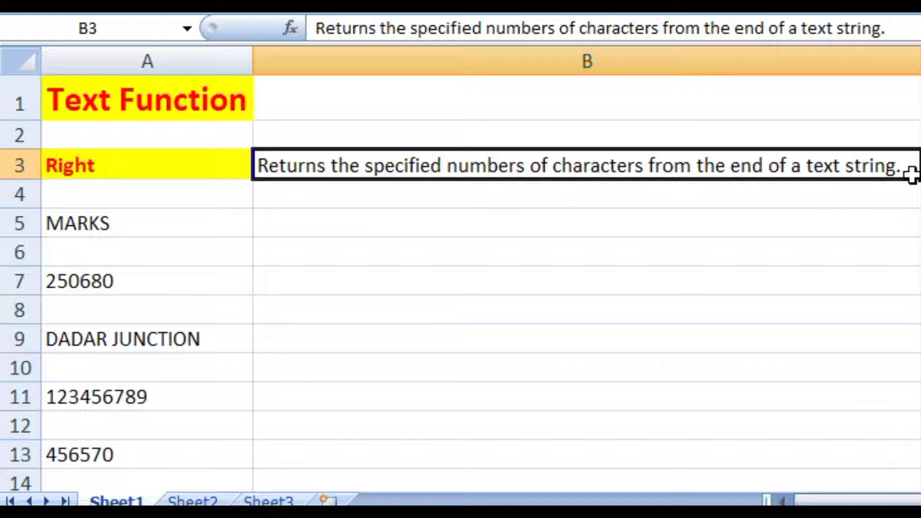
{"action": "left_click", "coordinate": [204, 224]}
{"action": "left_click", "coordinate": [333, 224]}
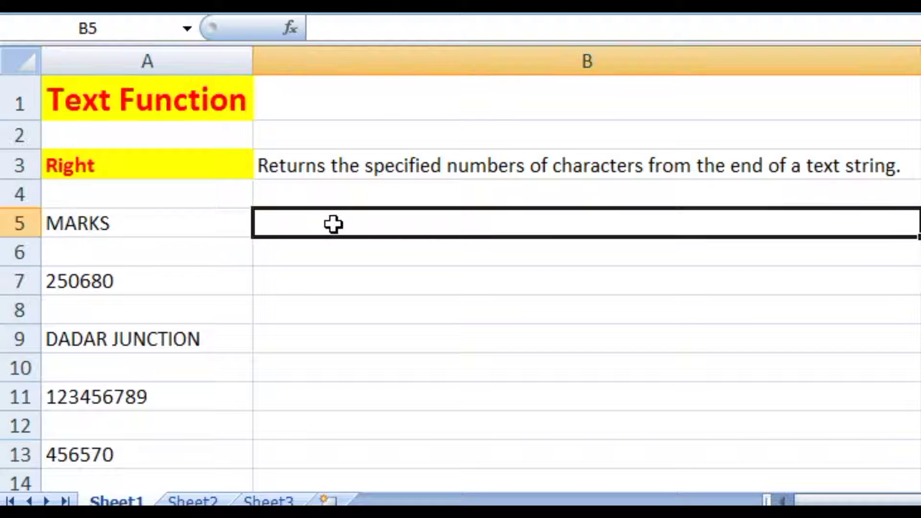
{"action": "type", "text": "="}
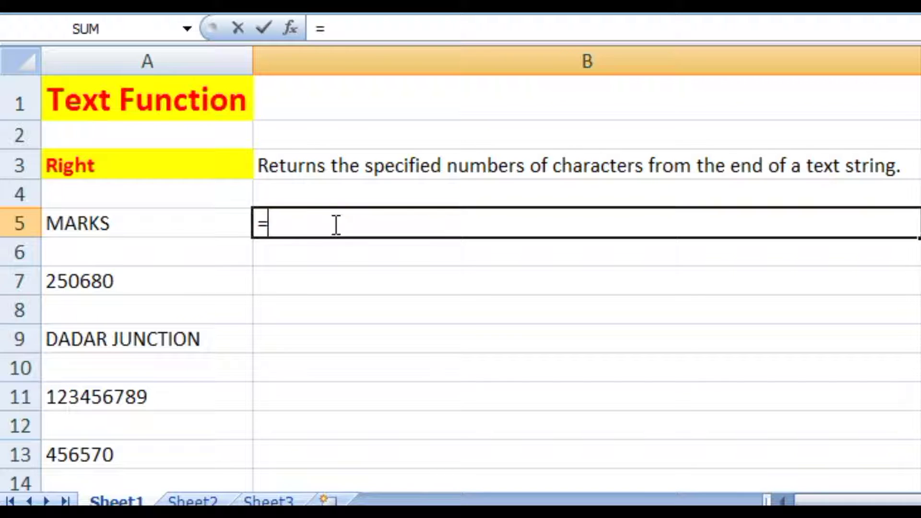
{"action": "type", "text": "R"}
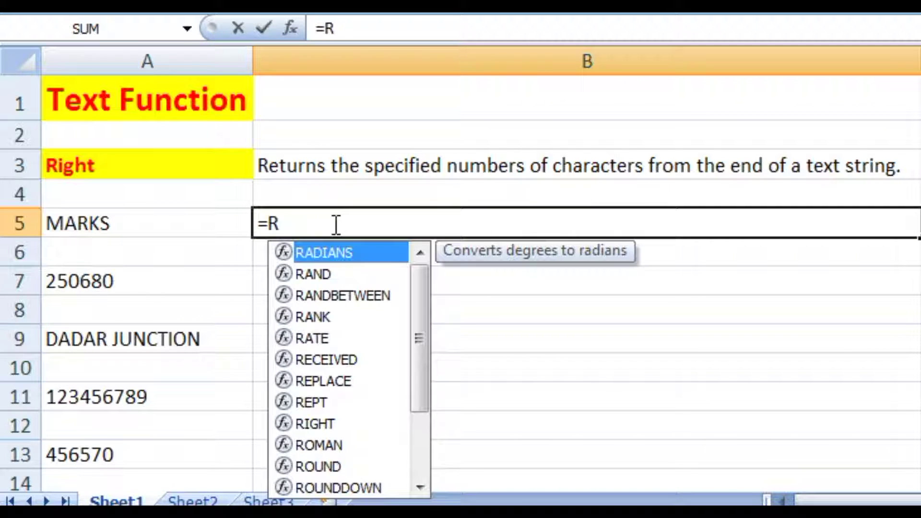
{"action": "type", "text": "IGHT"}
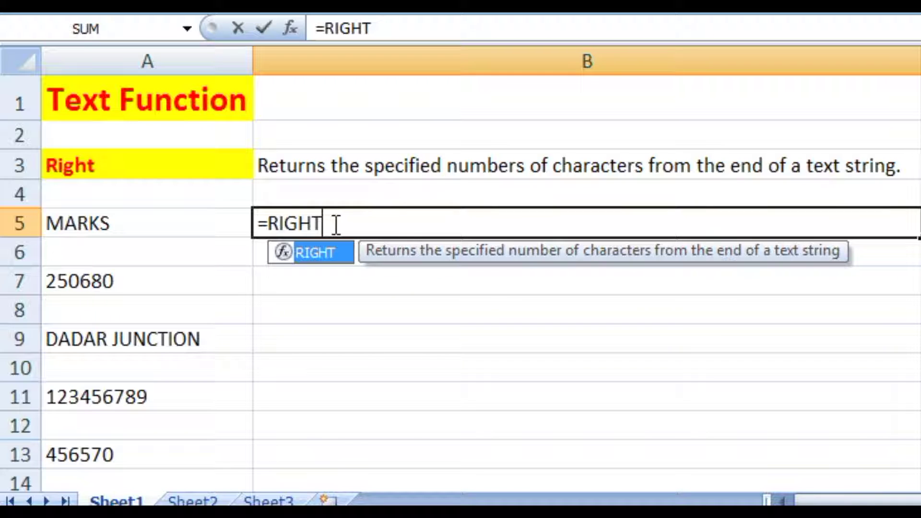
{"action": "type", "text": "("}
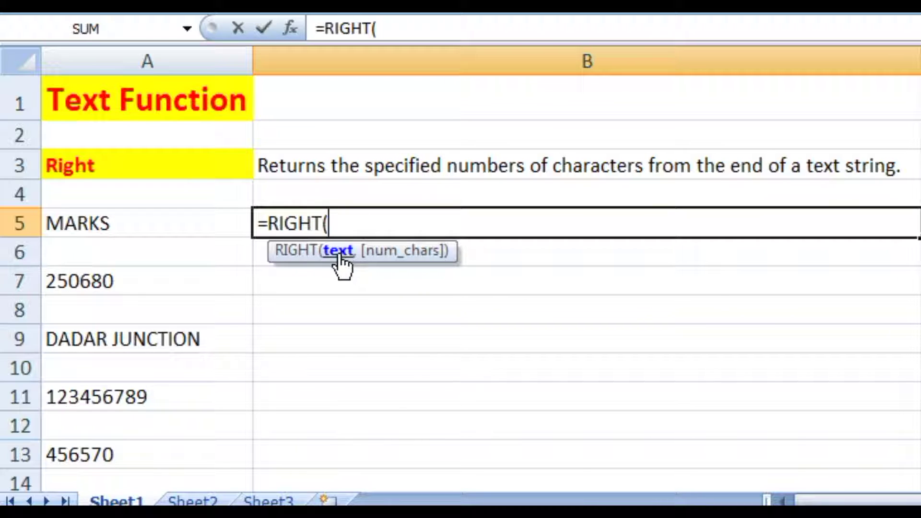
{"action": "left_click", "coordinate": [163, 227]}
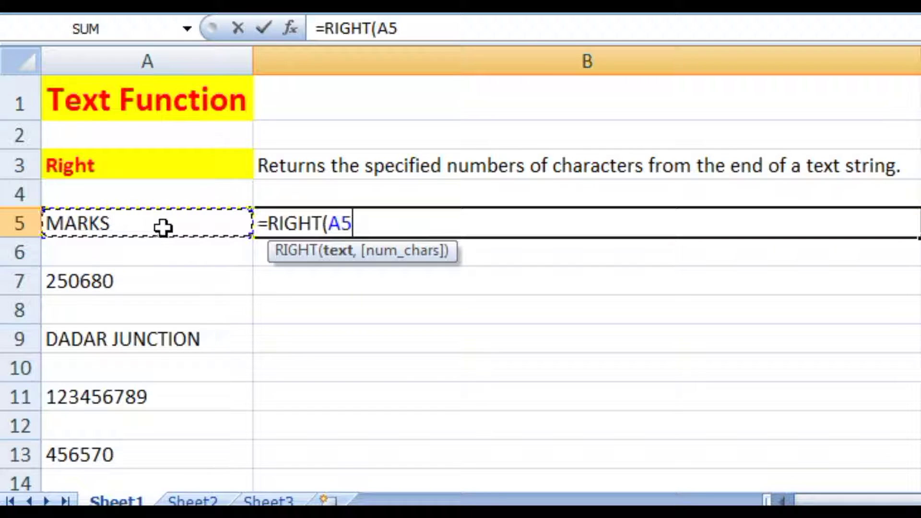
{"action": "type", "text": ","}
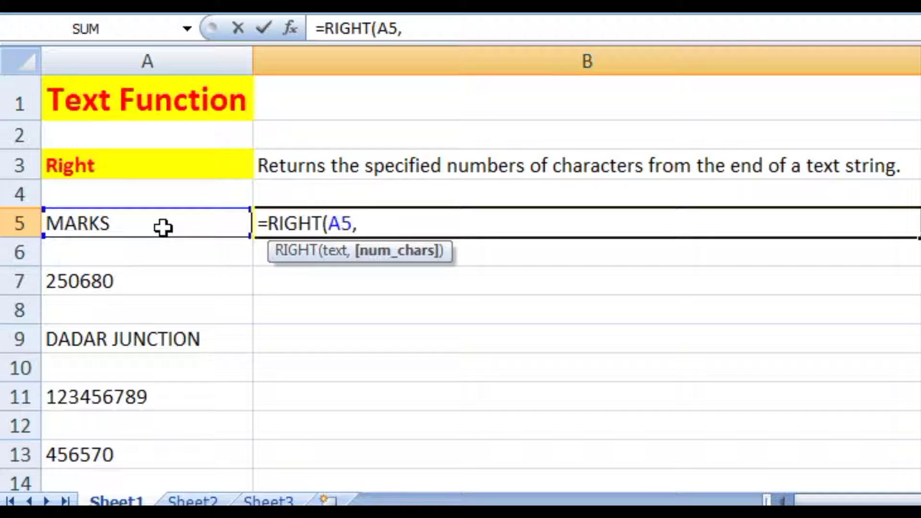
{"action": "type", "text": "4)"}
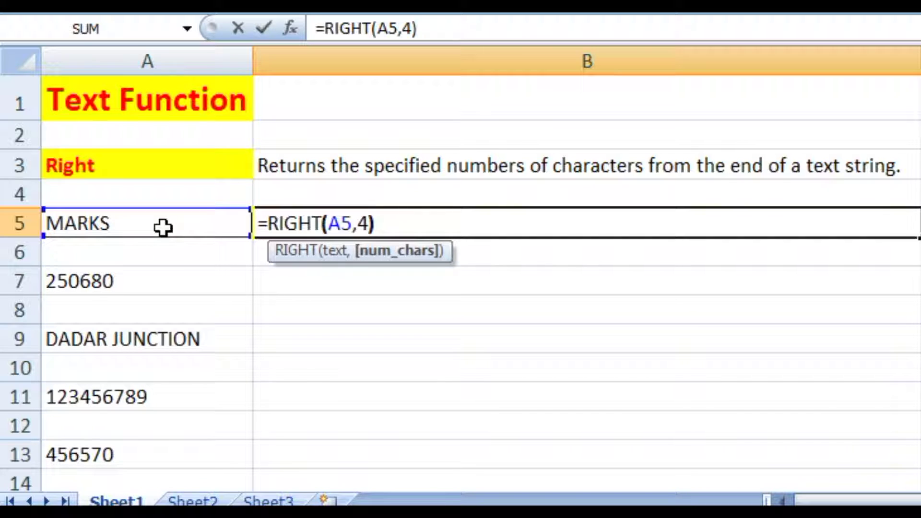
{"action": "key", "text": "Return"}
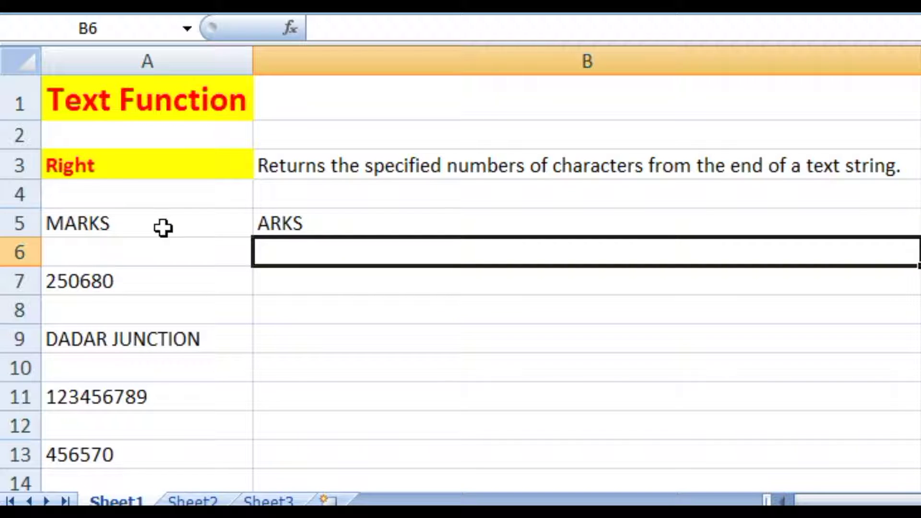
{"action": "left_click", "coordinate": [182, 282]}
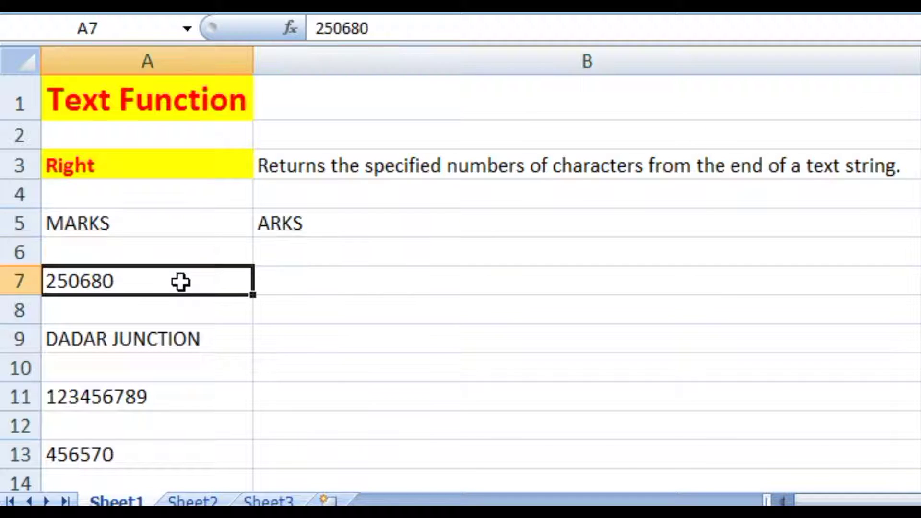
{"action": "left_click", "coordinate": [191, 219]}
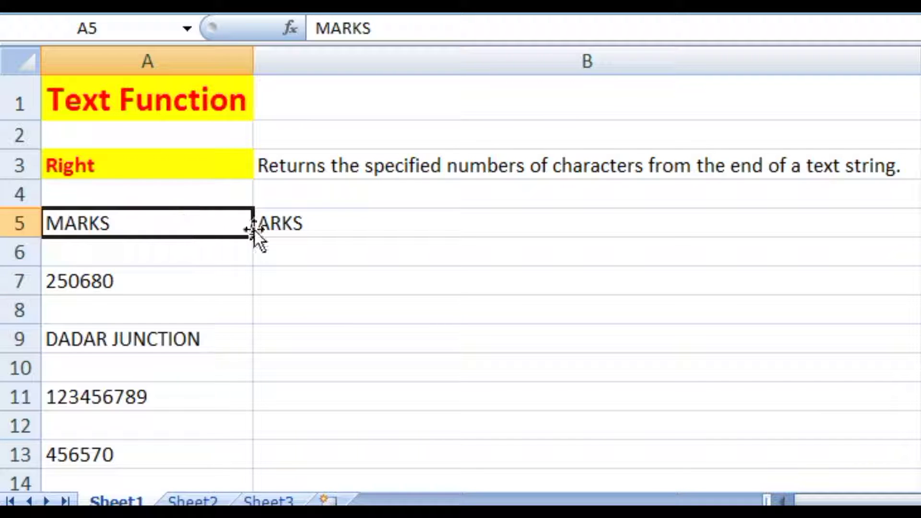
{"action": "left_click", "coordinate": [339, 226]}
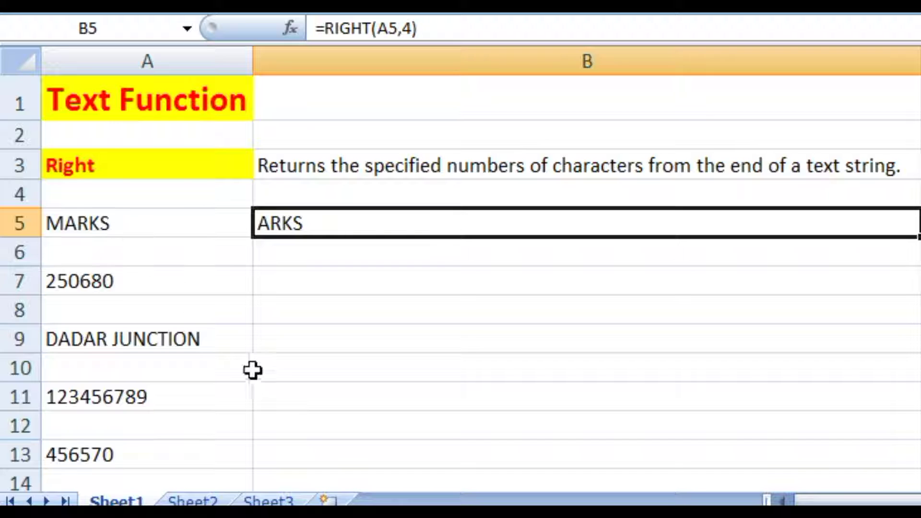
Step: Enter the formula =RIGHT(A7,4) in cell B7 to extract the last four digits of 250680, and review the result
{"action": "left_click", "coordinate": [137, 288]}
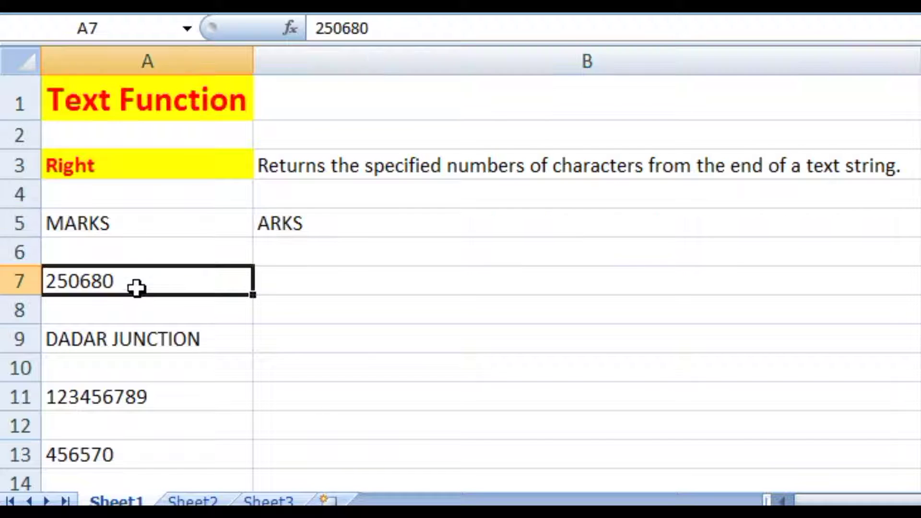
{"action": "left_click", "coordinate": [278, 280]}
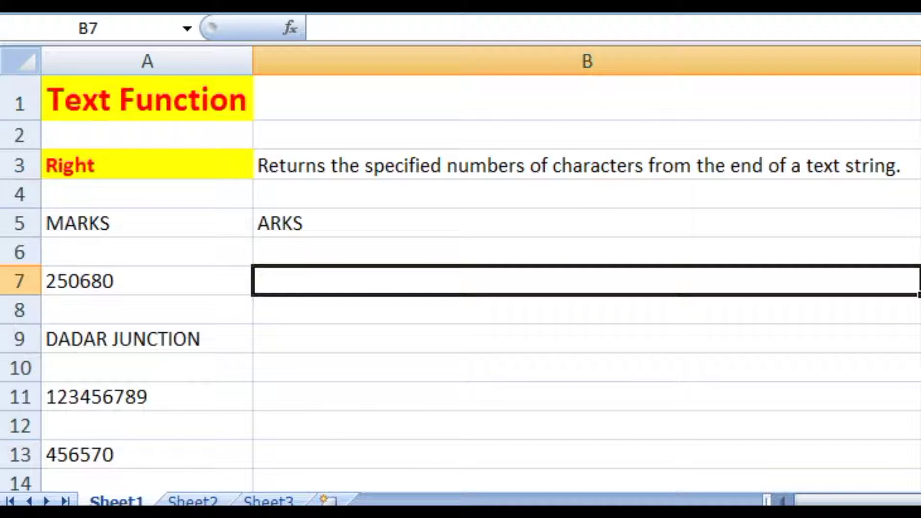
{"action": "type", "text": "="}
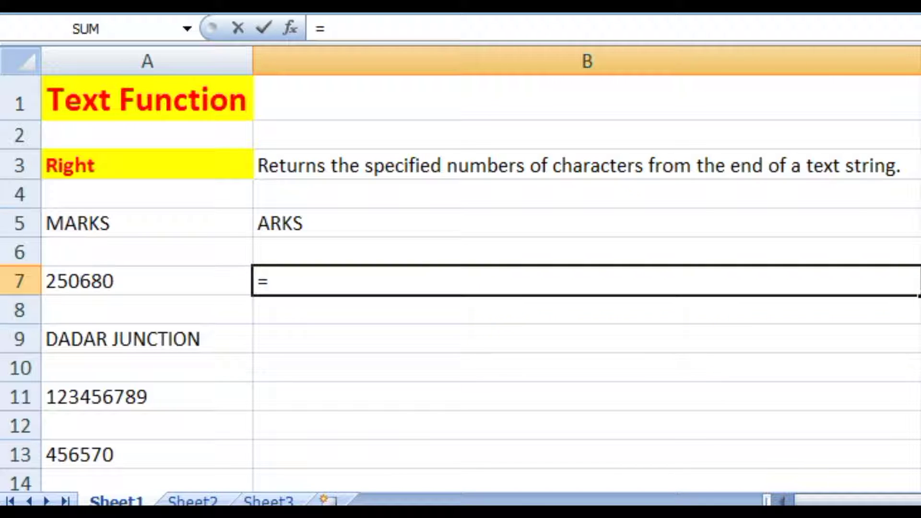
{"action": "type", "text": "R"}
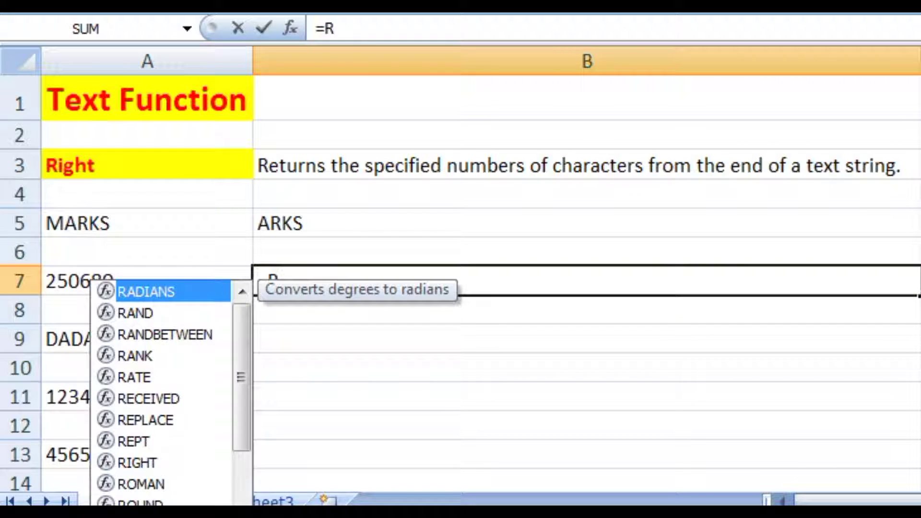
{"action": "type", "text": "I"}
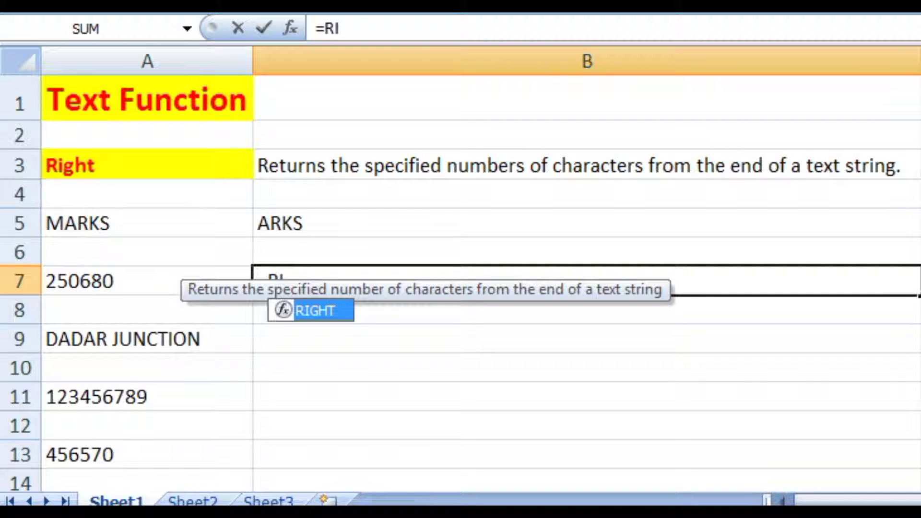
{"action": "type", "text": "GHT"}
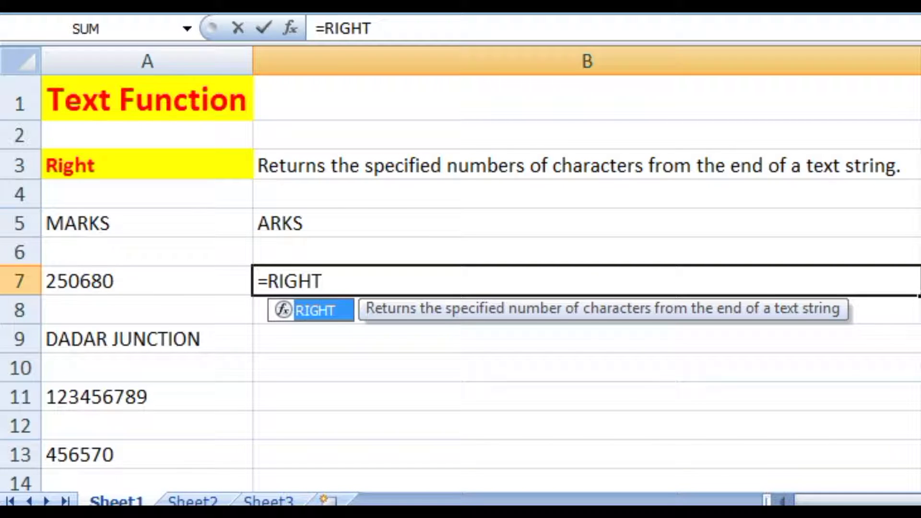
{"action": "type", "text": "("}
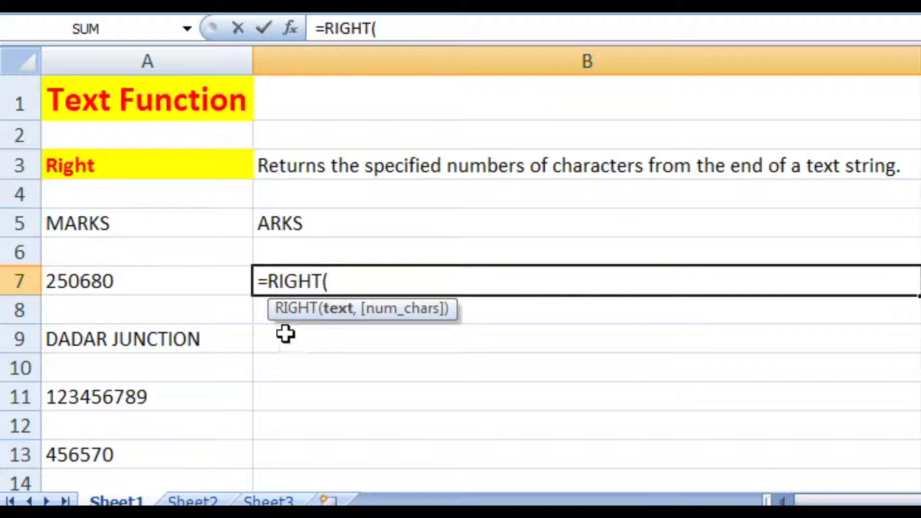
{"action": "left_click", "coordinate": [181, 279]}
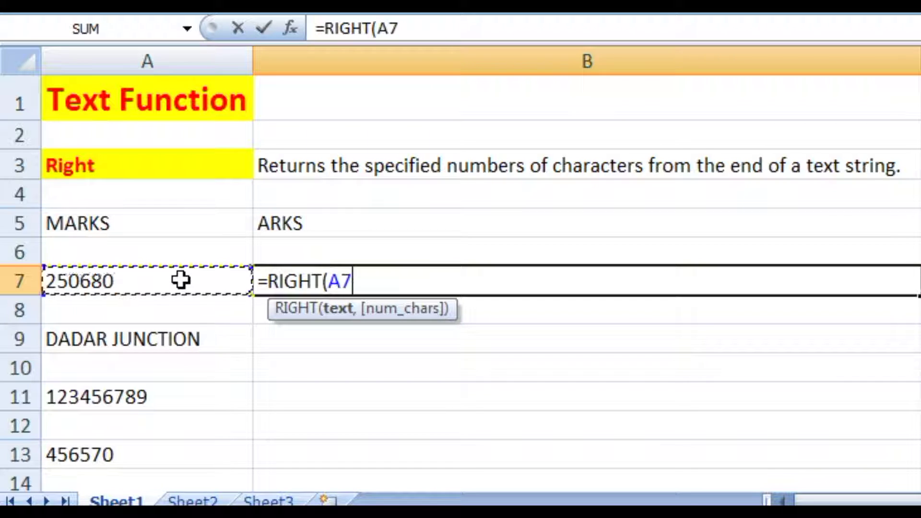
{"action": "type", "text": ","}
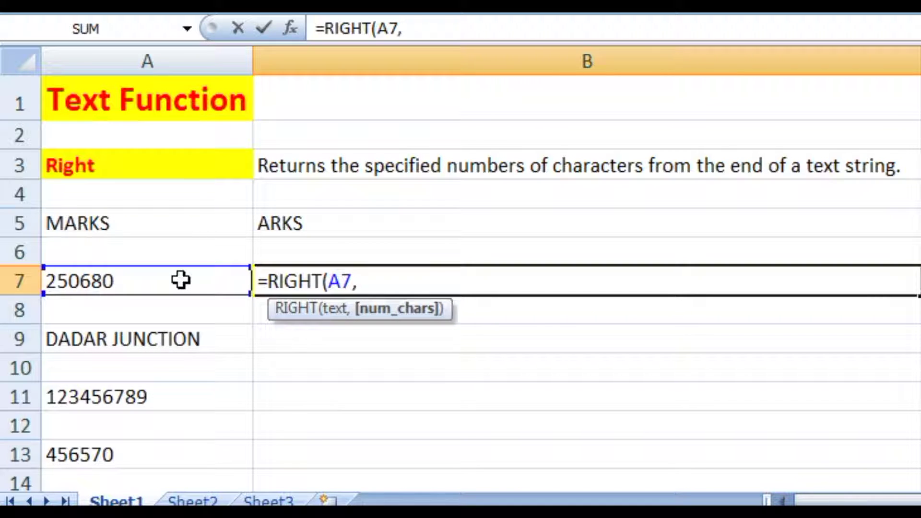
{"action": "type", "text": "4)"}
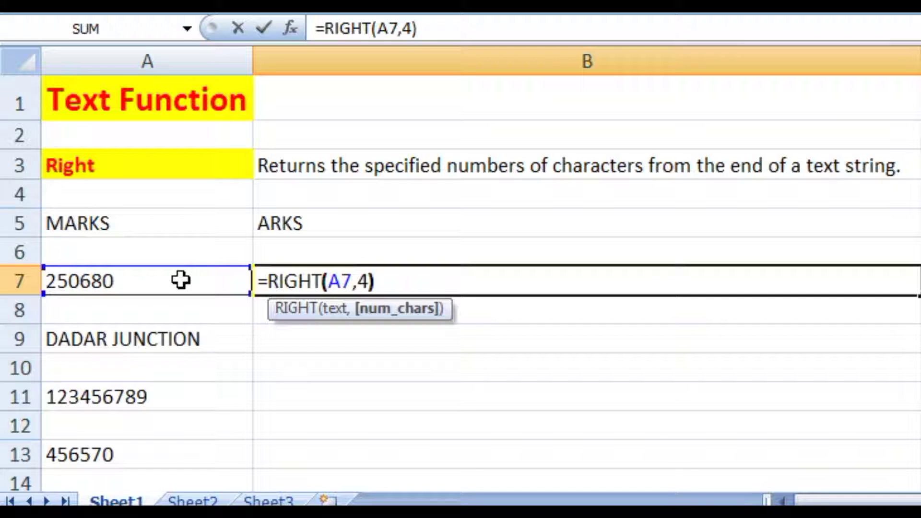
{"action": "key", "text": "Return"}
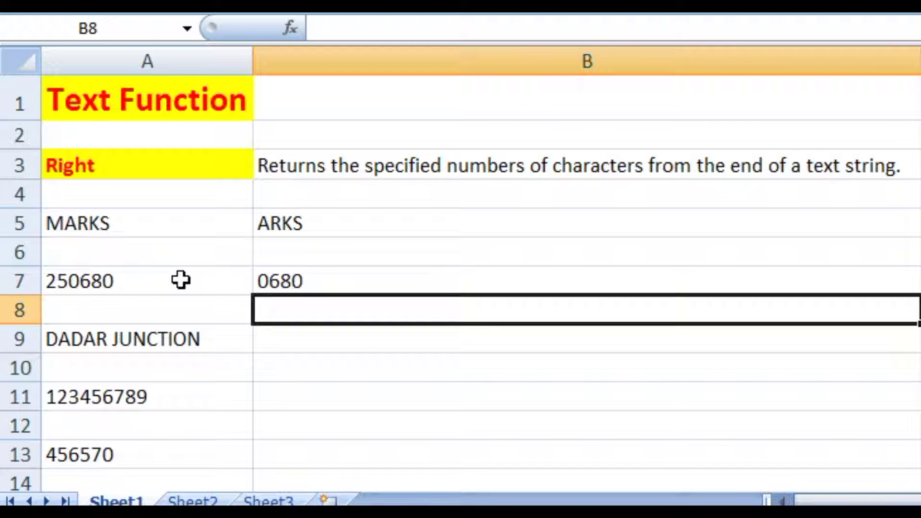
{"action": "left_click", "coordinate": [180, 280]}
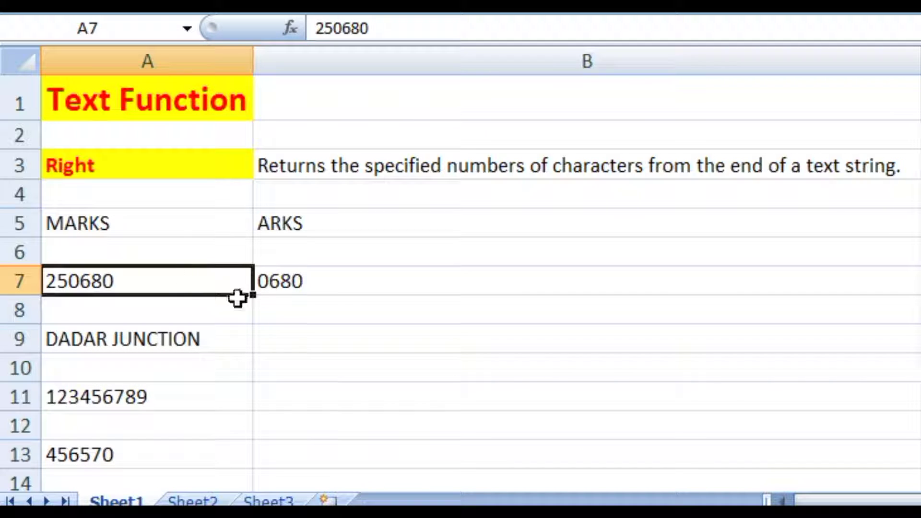
{"action": "left_click", "coordinate": [322, 282]}
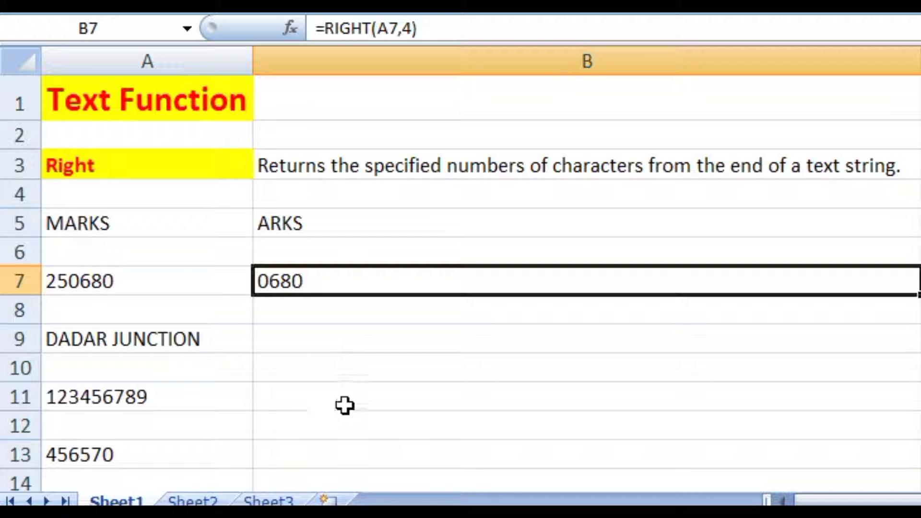
Step: Enter the formula =RIGHT(A9,8) in cell B9 to extract the last eight characters of DADAR JUNCTION, and review the result
{"action": "left_click", "coordinate": [197, 342]}
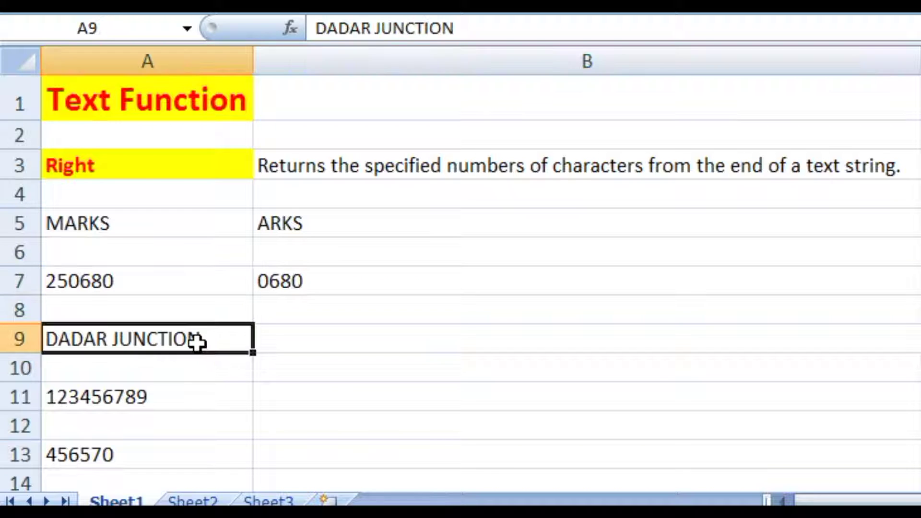
{"action": "left_click", "coordinate": [320, 345]}
{"action": "left_click", "coordinate": [83, 348]}
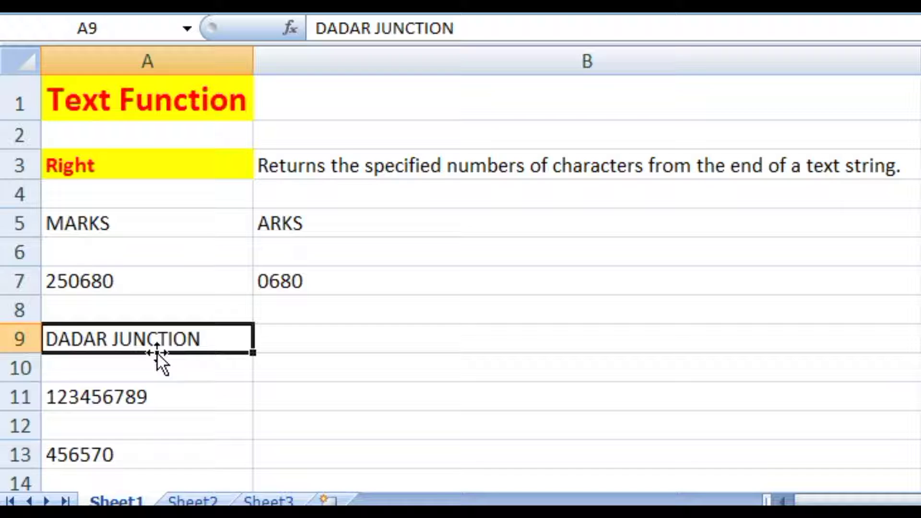
{"action": "left_click", "coordinate": [305, 335]}
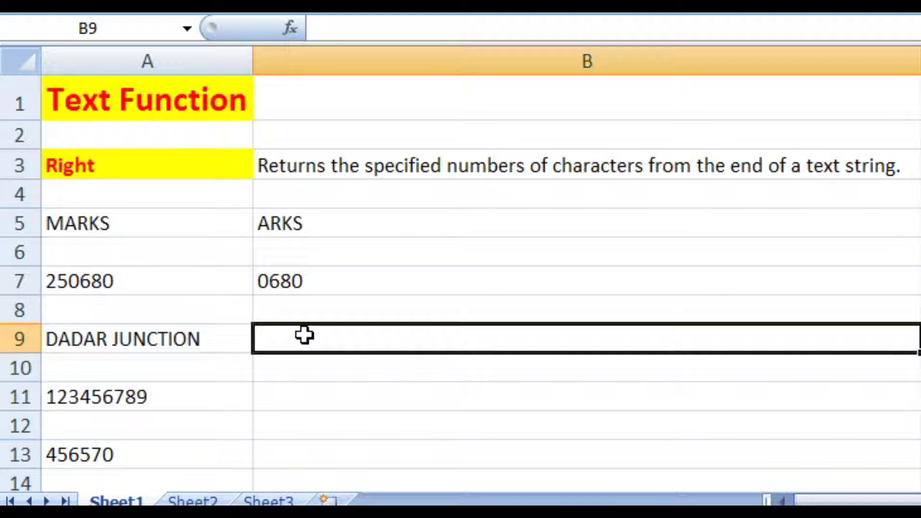
{"action": "type", "text": "="}
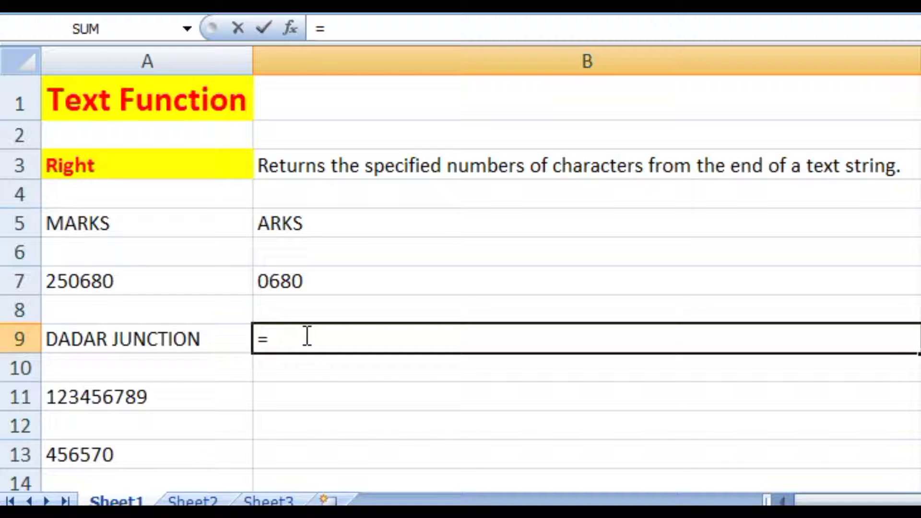
{"action": "type", "text": "R"}
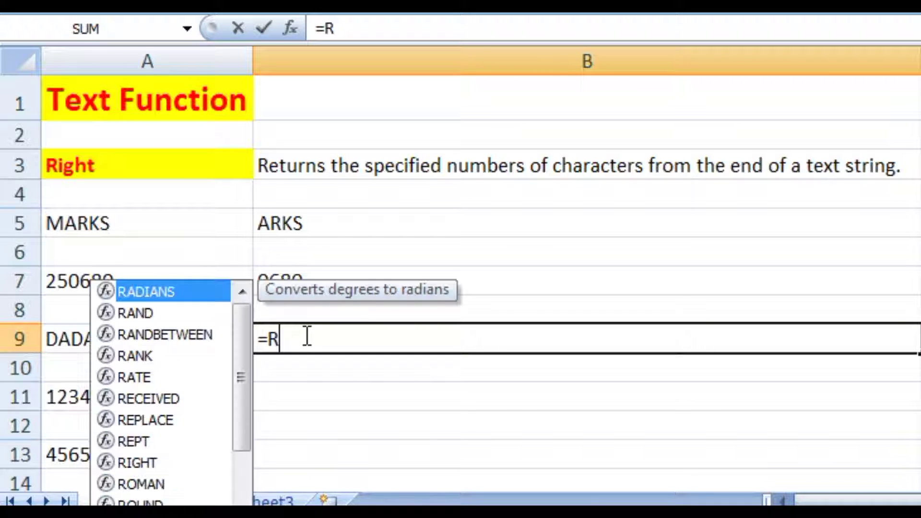
{"action": "type", "text": "IGH"}
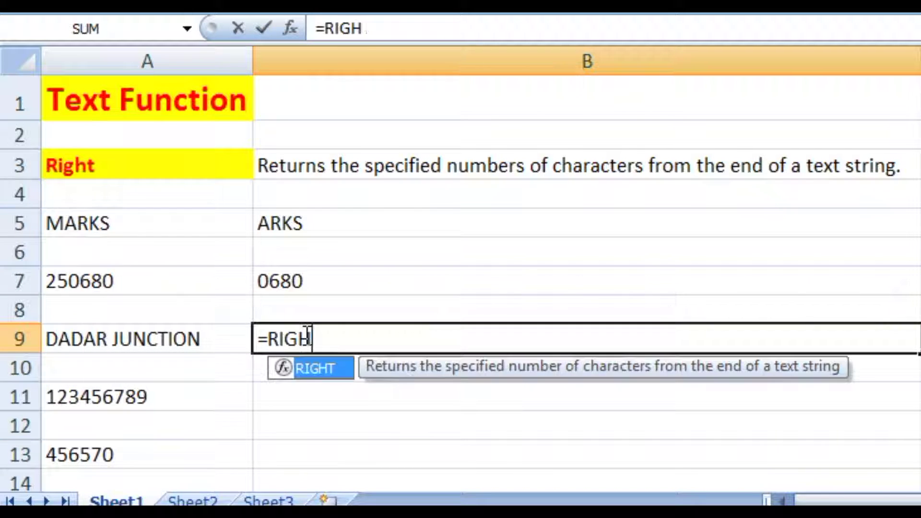
{"action": "type", "text": "T("}
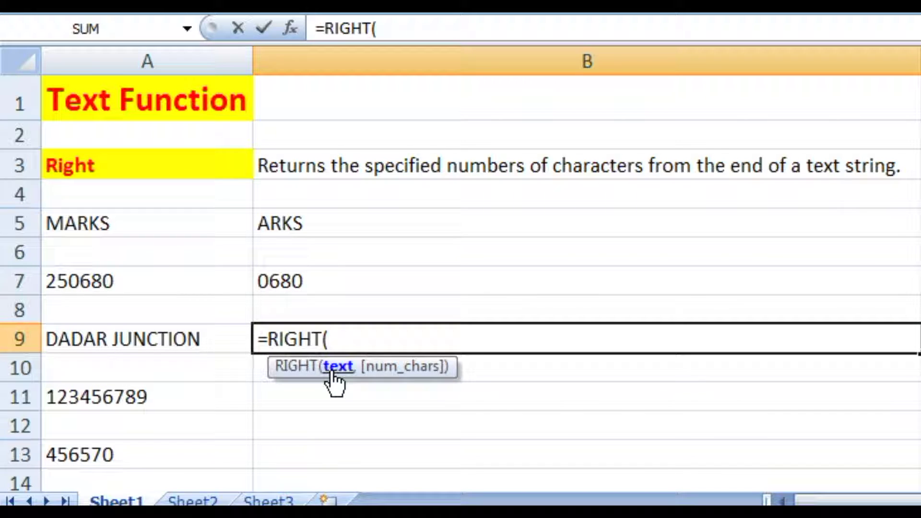
{"action": "left_click", "coordinate": [169, 347]}
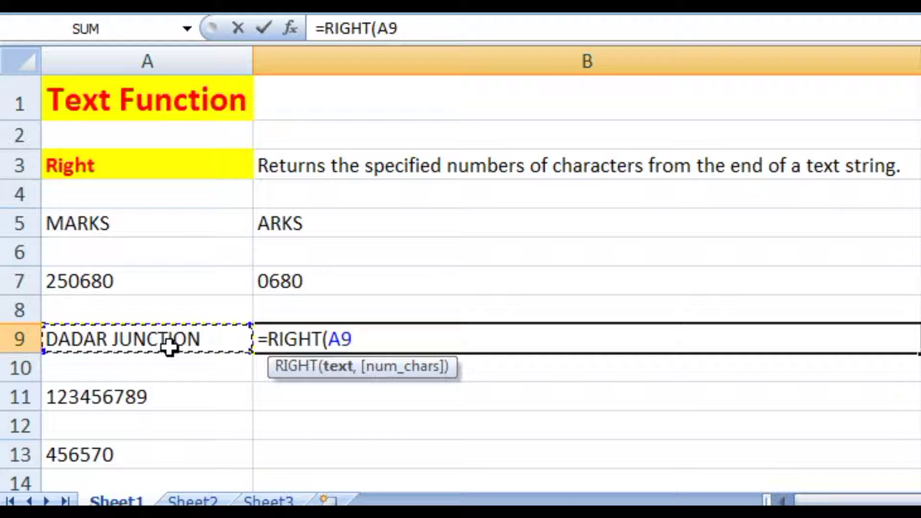
{"action": "type", "text": ","}
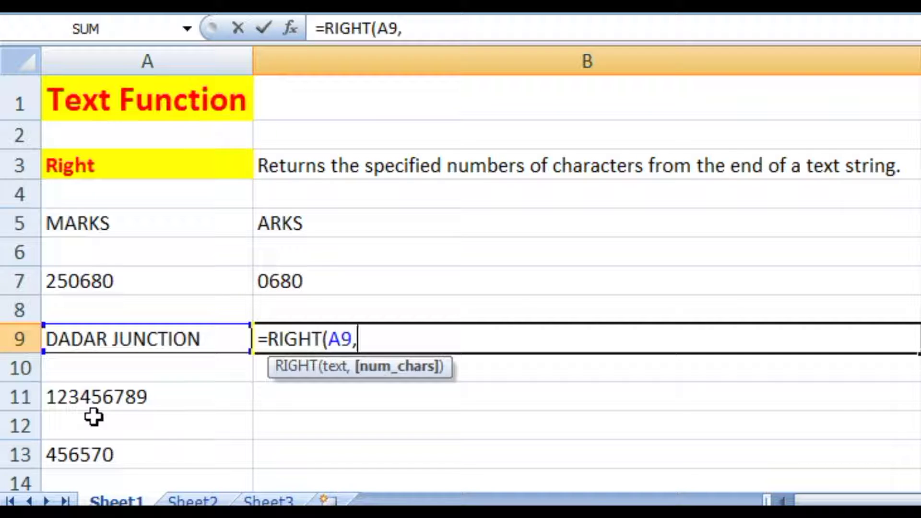
{"action": "type", "text": "8"}
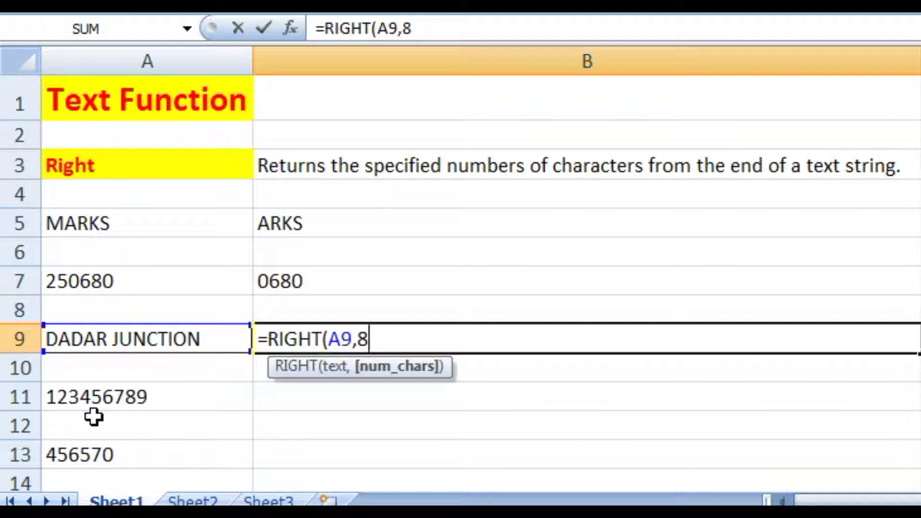
{"action": "type", "text": ")"}
{"action": "key", "text": "Return"}
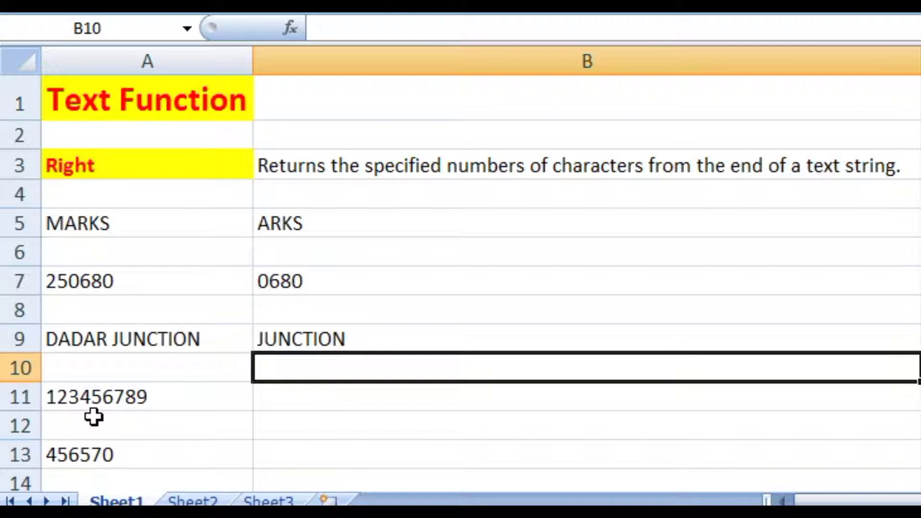
{"action": "left_click", "coordinate": [153, 342]}
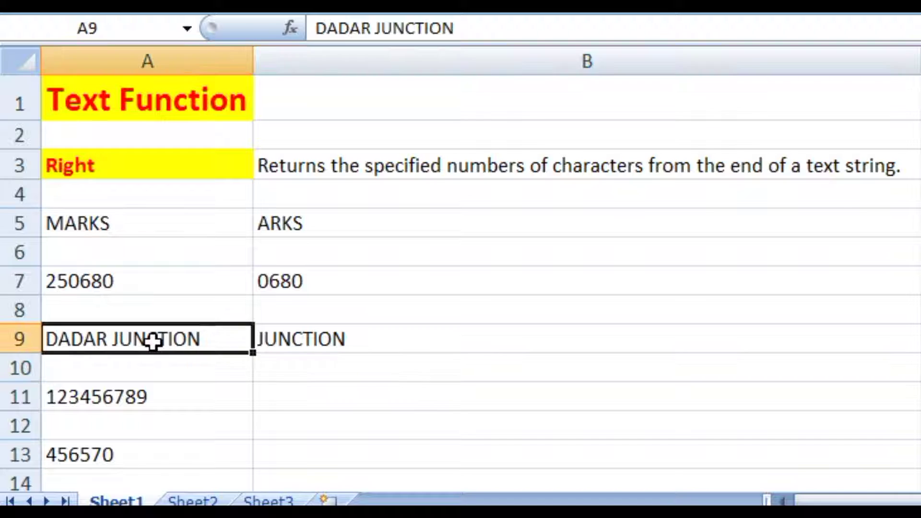
{"action": "left_click", "coordinate": [336, 342]}
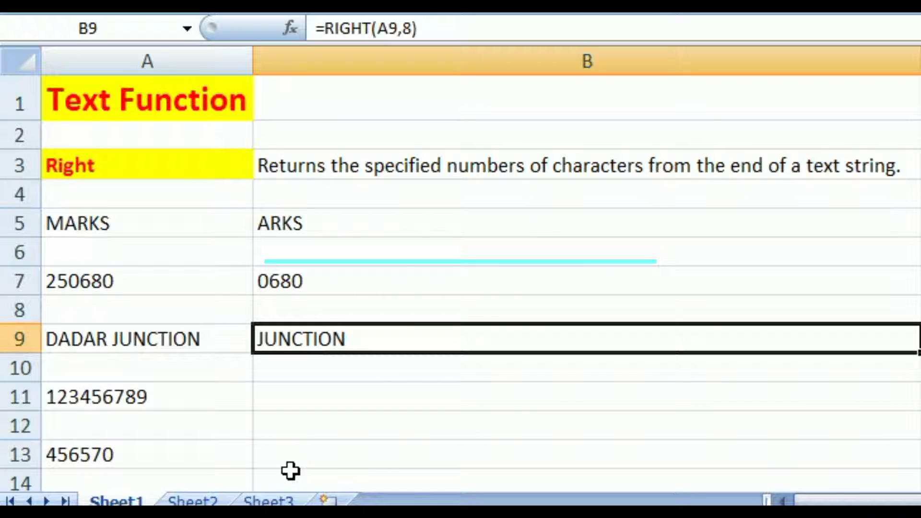
Step: Enter the formula =RIGHT(A11,4) in cell B11 to extract the last four digits of 123456789, and review the result
{"action": "left_click", "coordinate": [179, 396]}
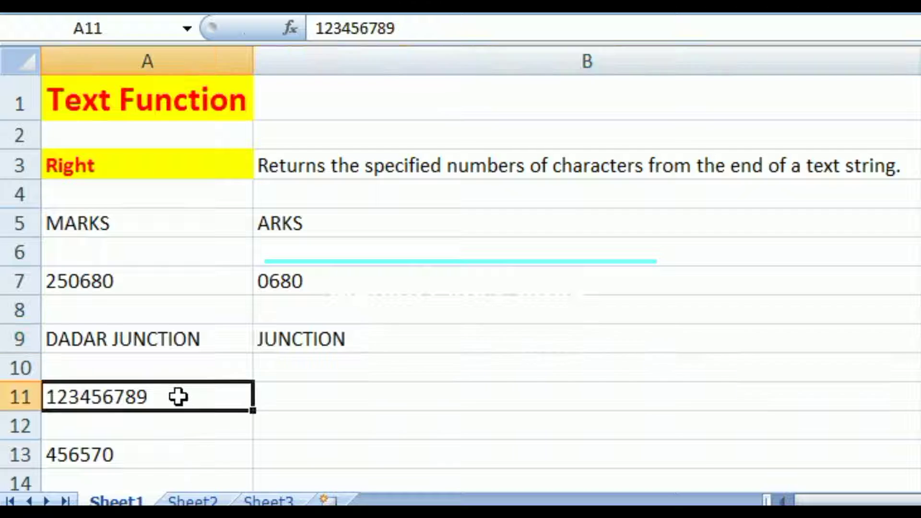
{"action": "left_click", "coordinate": [319, 399]}
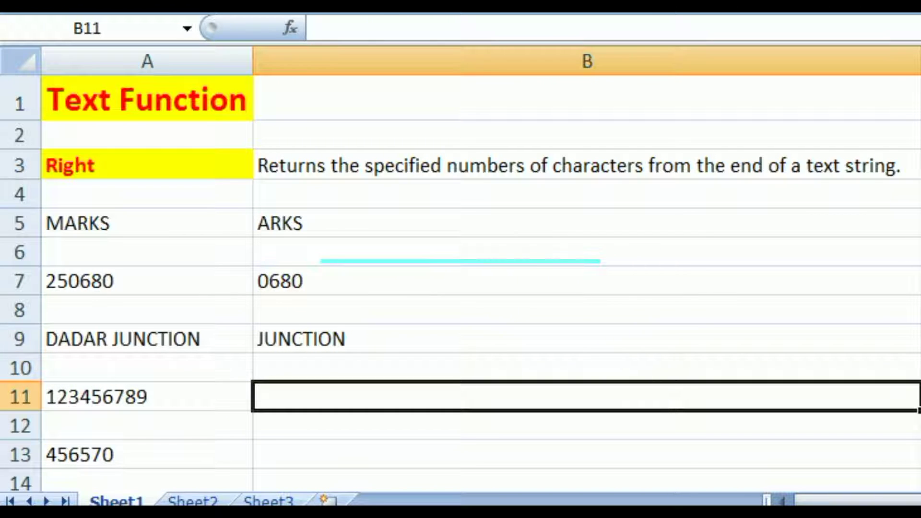
{"action": "type", "text": "="}
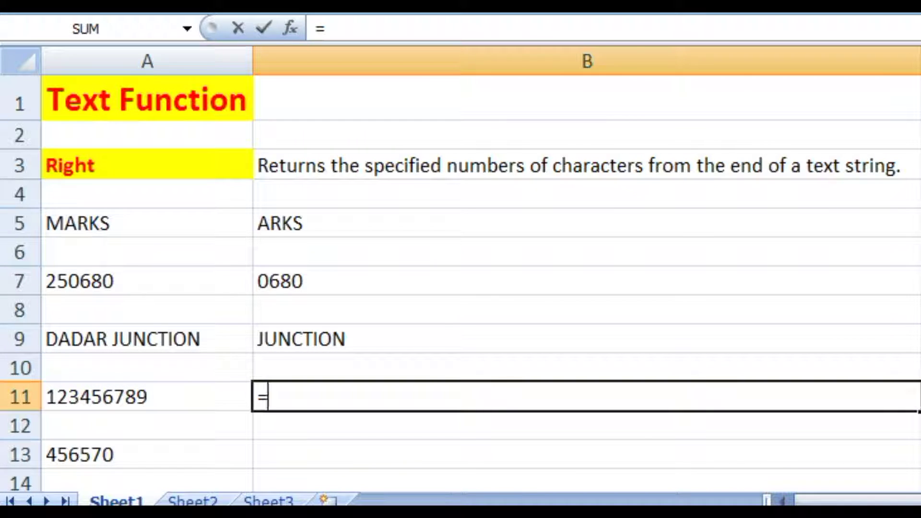
{"action": "type", "text": "RIGHT"}
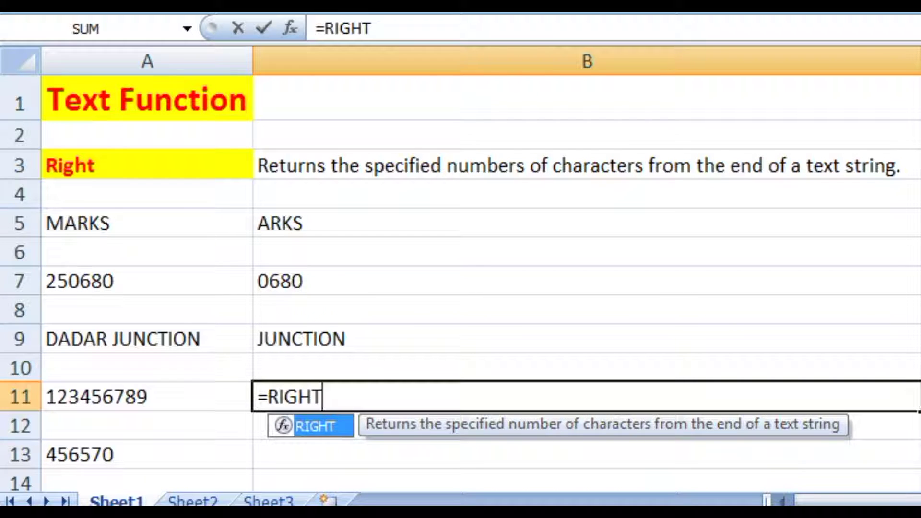
{"action": "type", "text": "("}
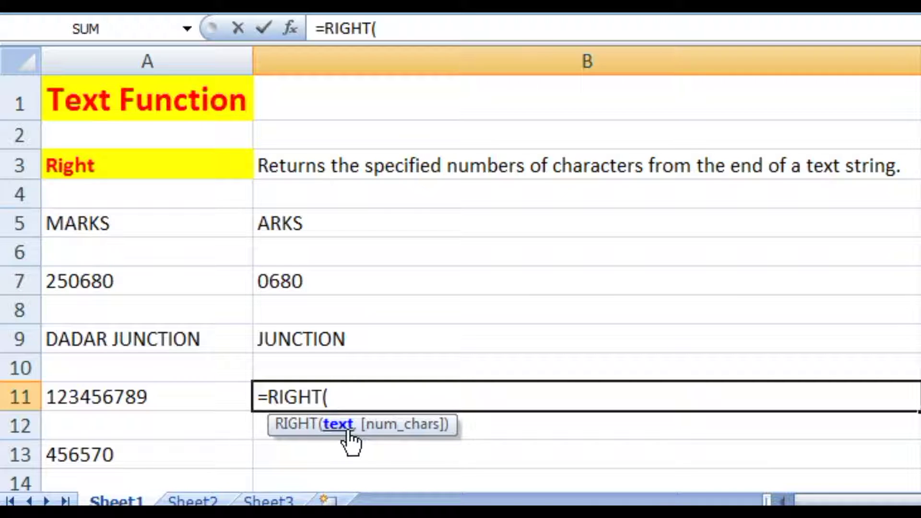
{"action": "left_click", "coordinate": [101, 404]}
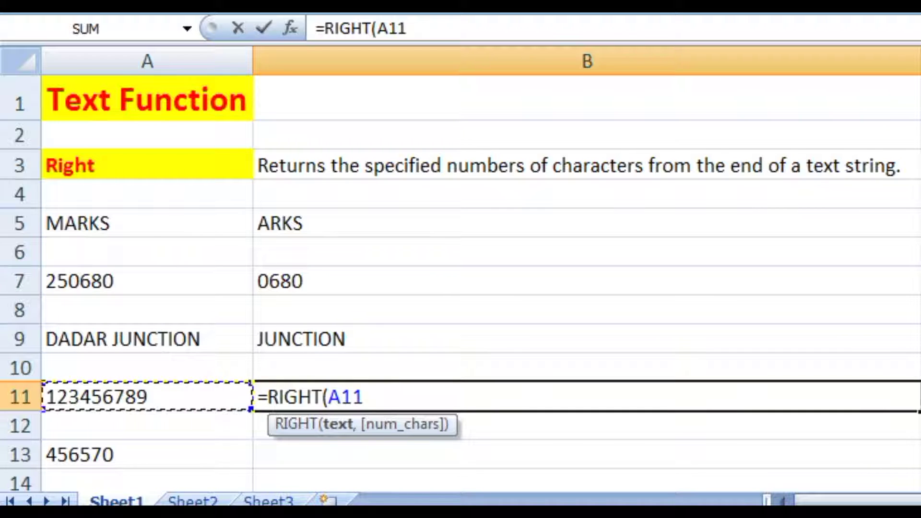
{"action": "type", "text": ","}
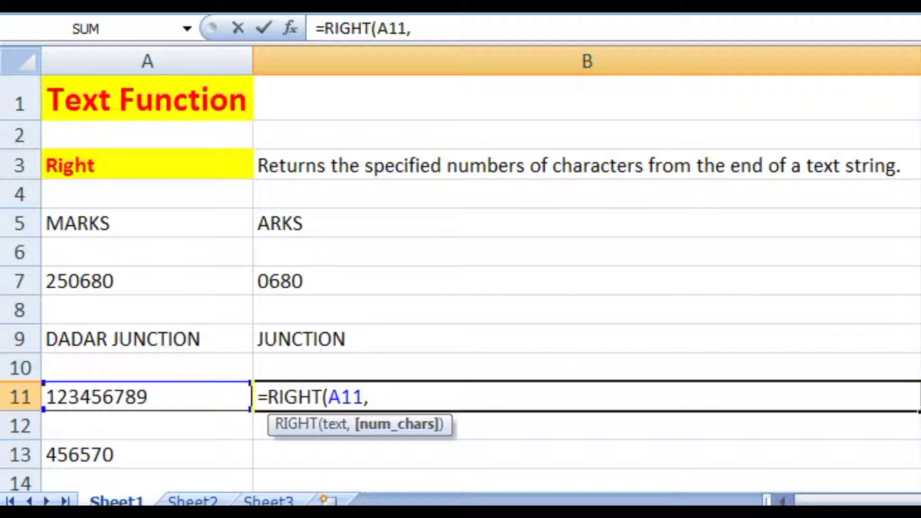
{"action": "type", "text": "4"}
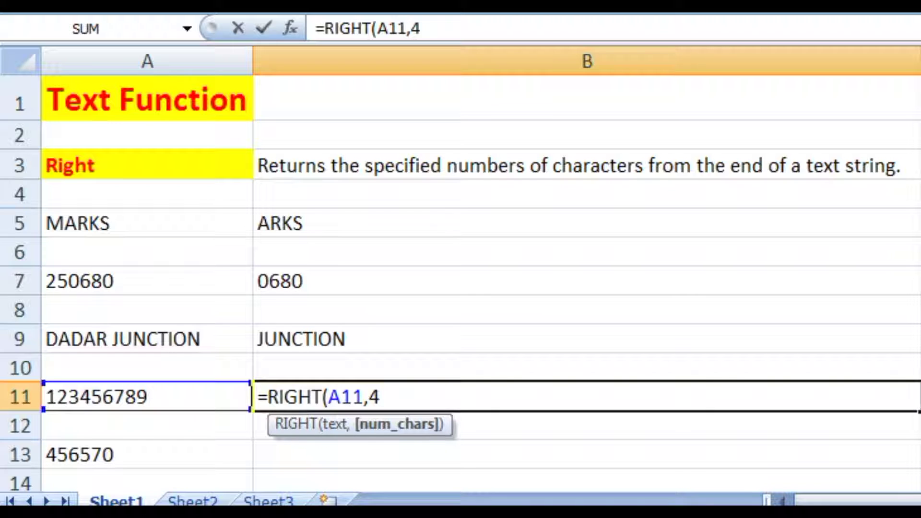
{"action": "type", "text": ")"}
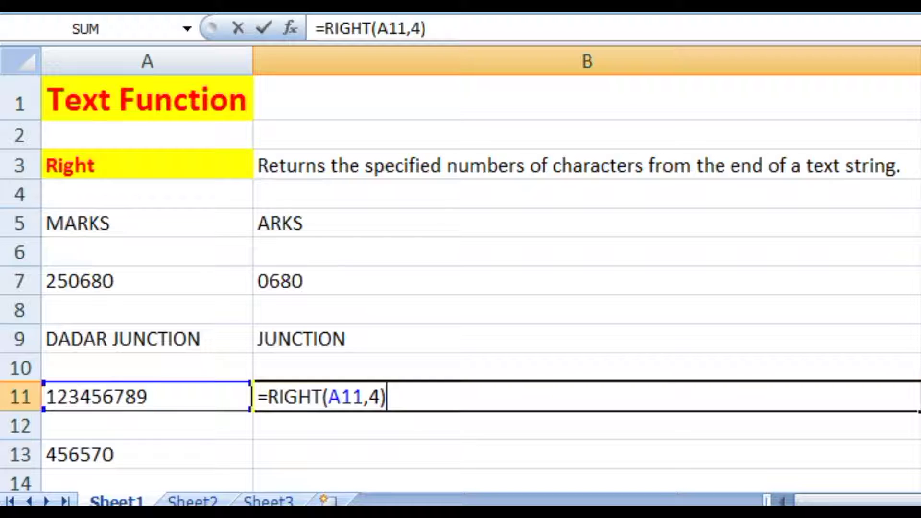
{"action": "key", "text": "Return"}
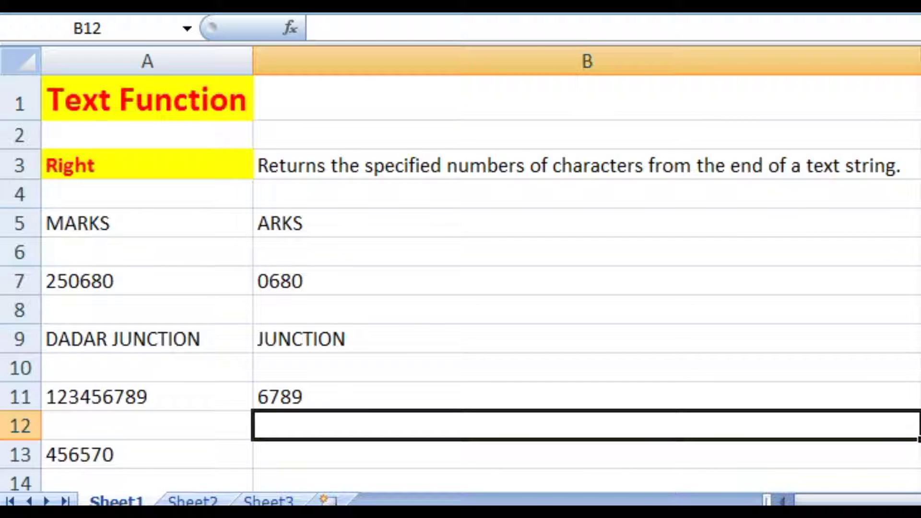
{"action": "left_click", "coordinate": [68, 456]}
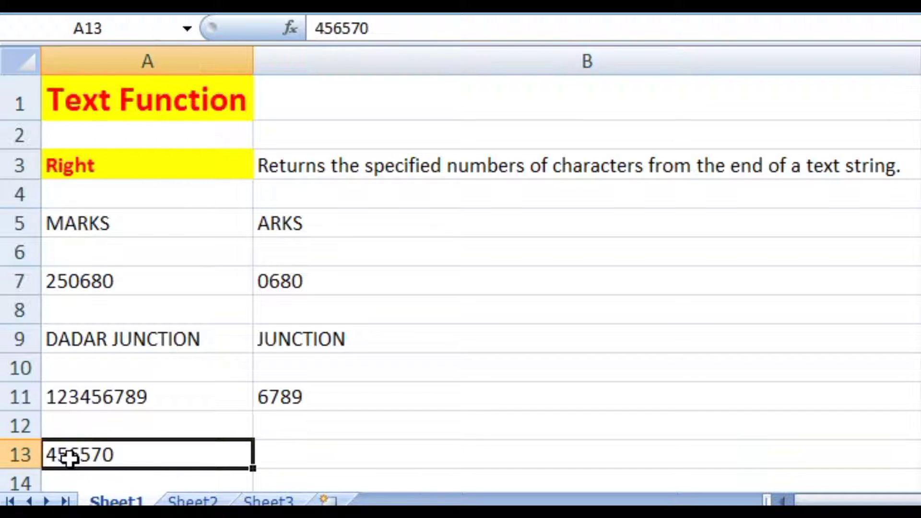
{"action": "left_click", "coordinate": [84, 401]}
{"action": "left_click", "coordinate": [273, 402]}
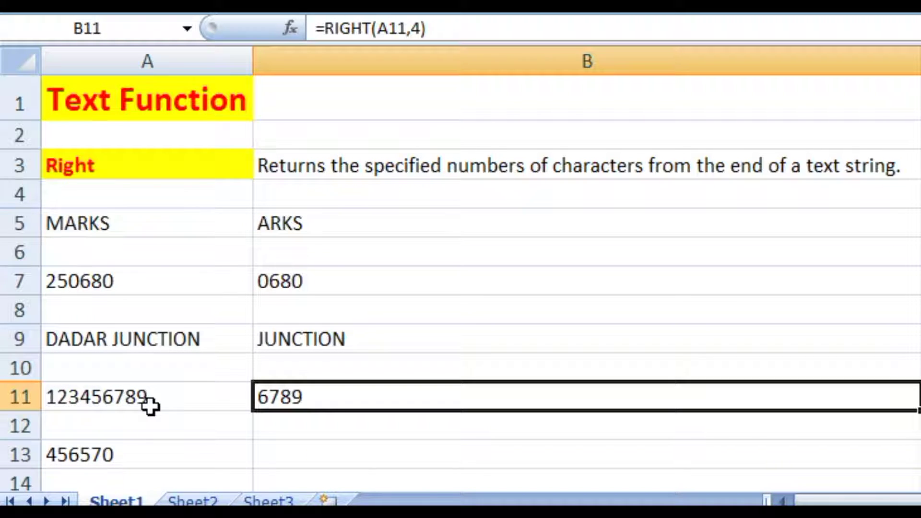
Step: Enter the formula =RIGHT(A13,3) in cell B13 to extract the last three digits of 456570
{"action": "left_click", "coordinate": [135, 458]}
{"action": "left_click", "coordinate": [315, 451]}
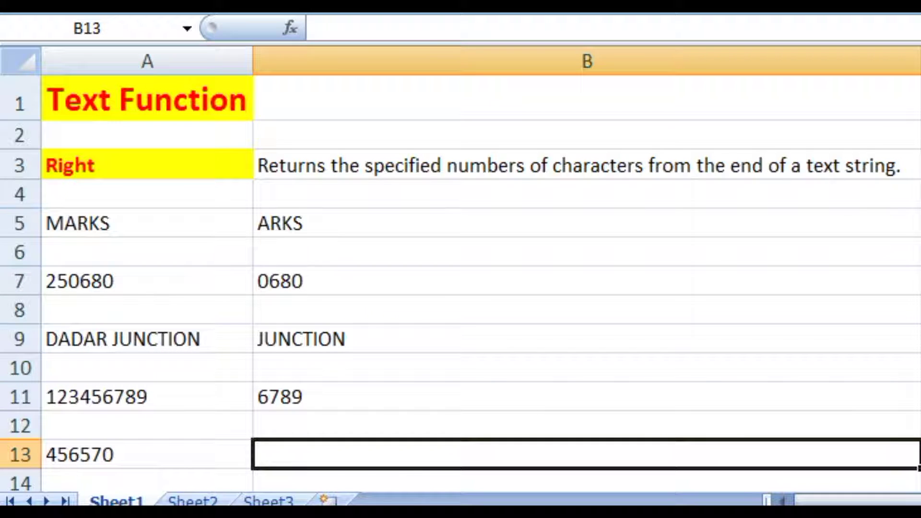
{"action": "type", "text": "=R"}
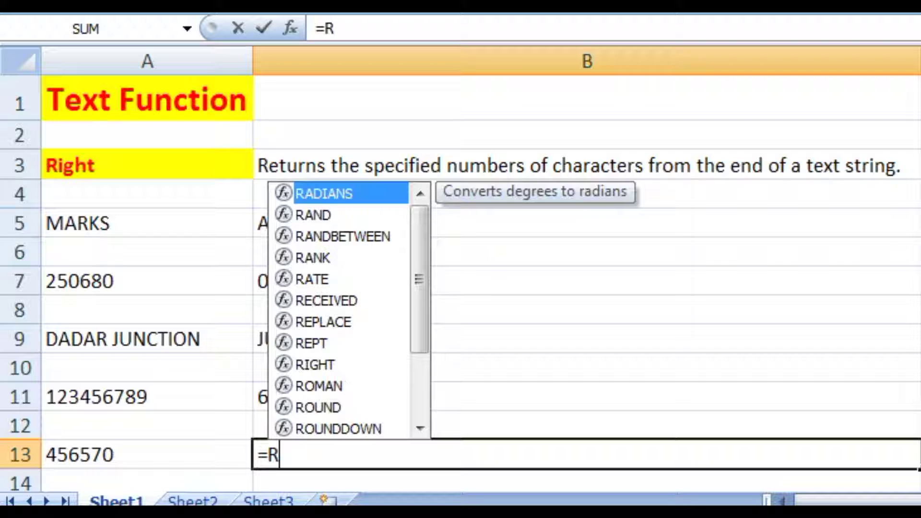
{"action": "type", "text": "IGHT"}
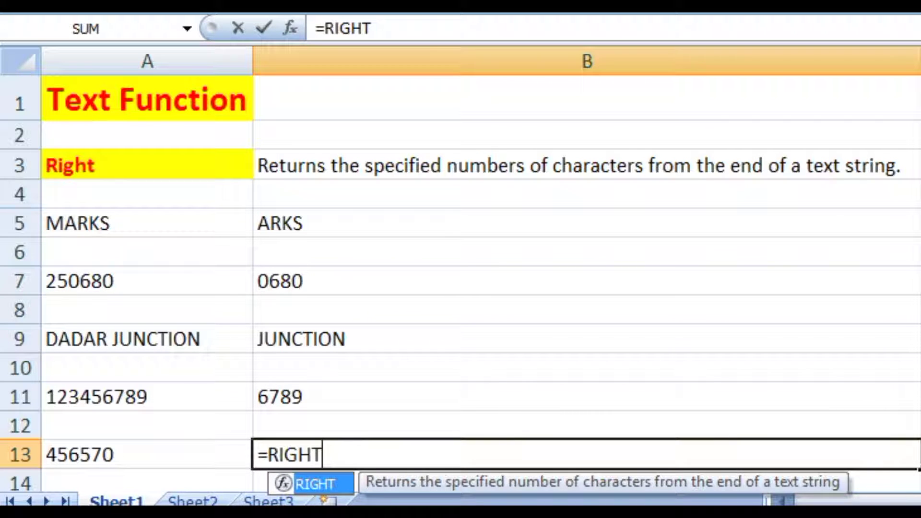
{"action": "type", "text": "("}
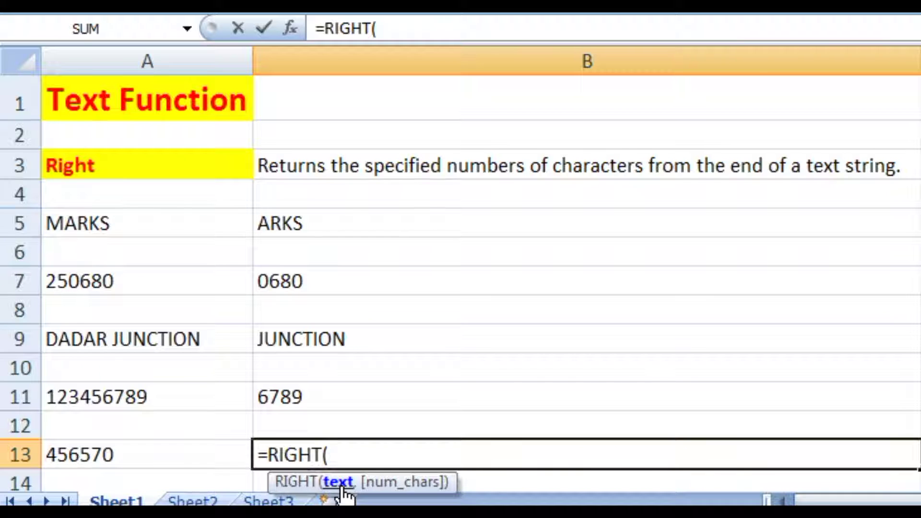
{"action": "left_click", "coordinate": [128, 463]}
{"action": "type", "text": ","}
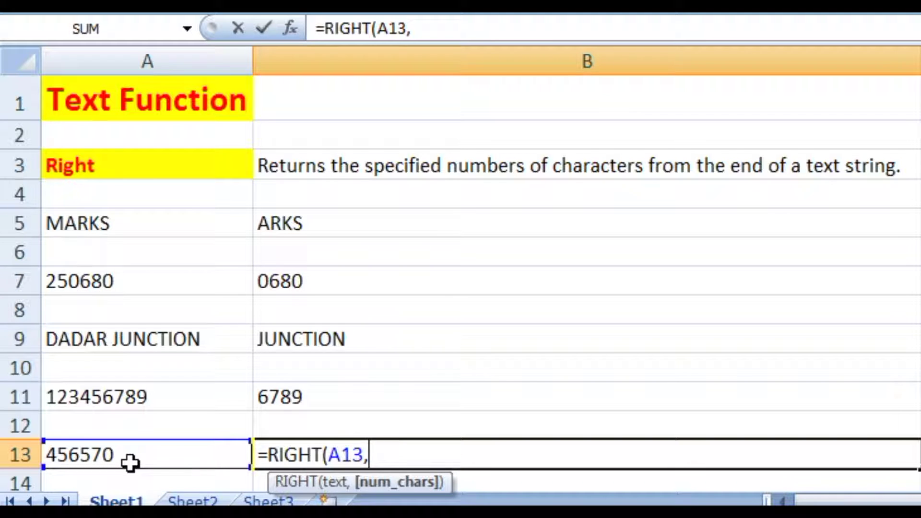
{"action": "type", "text": "3)"}
{"action": "key", "text": "Return"}
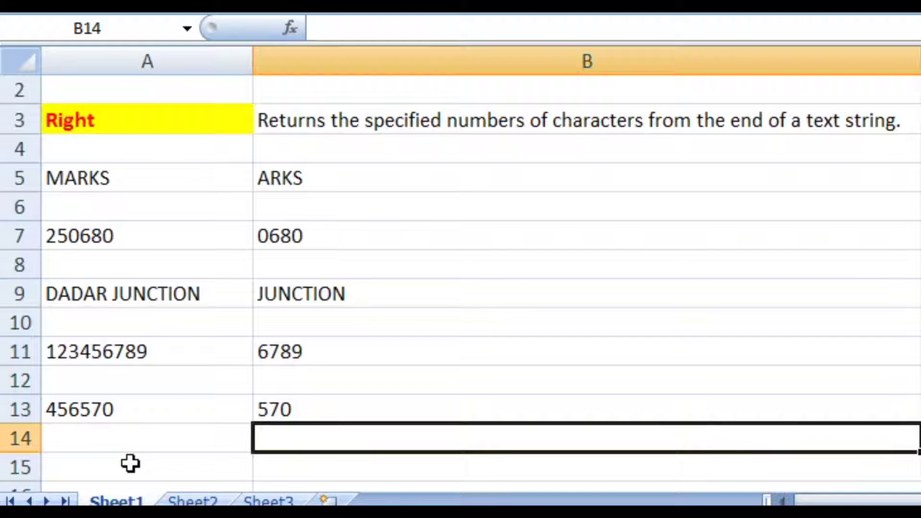
Step: Review each sample value in column A against its RIGHT formula result in column B, from row 5 down to row 13
{"action": "scroll", "coordinate": [212, 336], "scroll_direction": "up", "scroll_amount": 1}
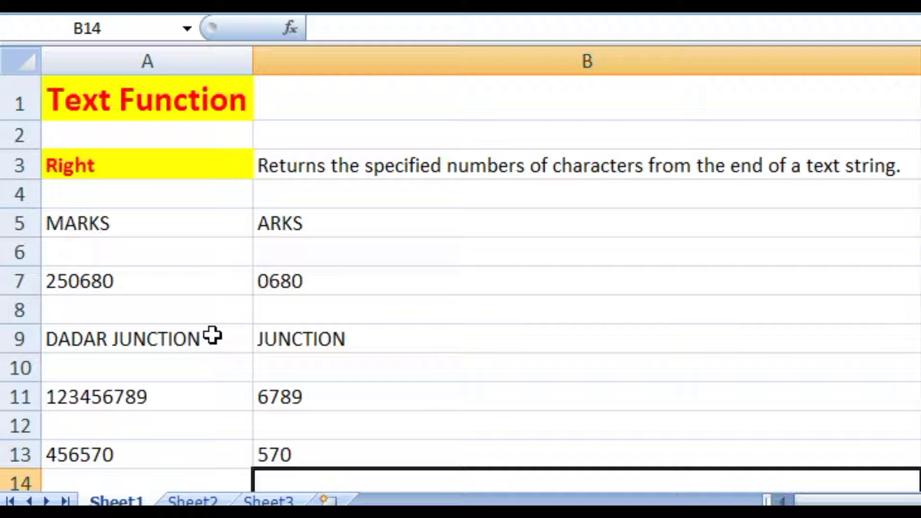
{"action": "left_click", "coordinate": [177, 105]}
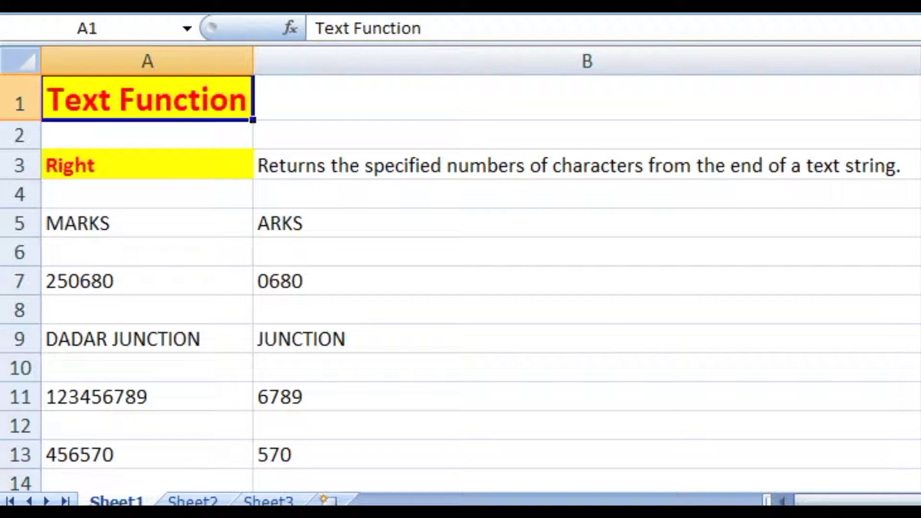
{"action": "left_click", "coordinate": [150, 221]}
{"action": "left_click", "coordinate": [378, 222]}
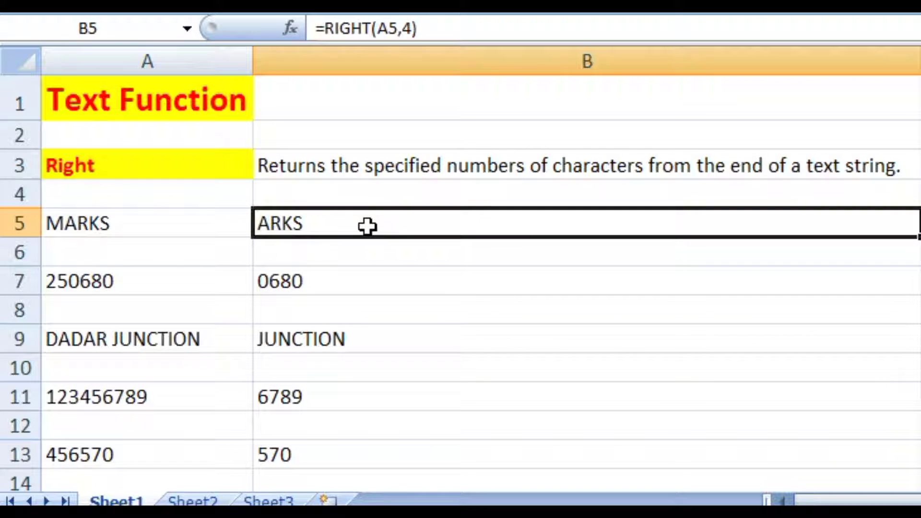
{"action": "left_click", "coordinate": [165, 281]}
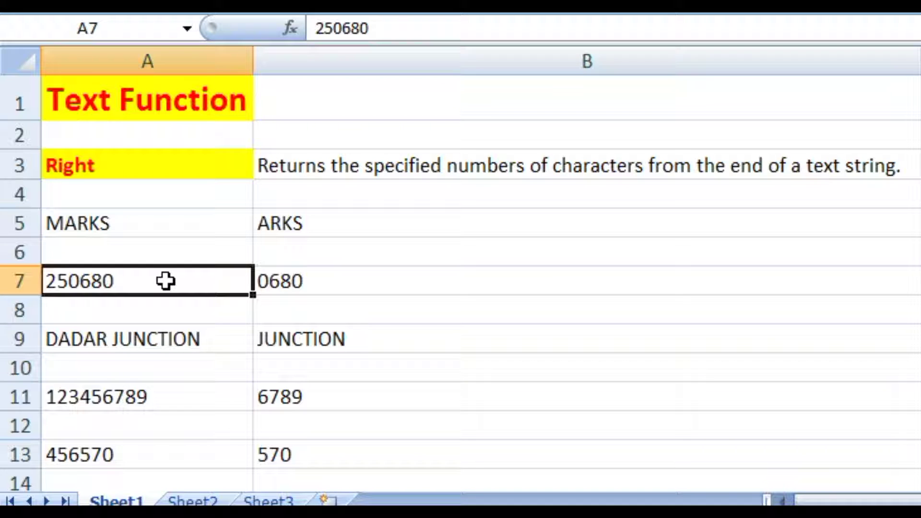
{"action": "left_click", "coordinate": [404, 287]}
{"action": "left_click", "coordinate": [163, 334]}
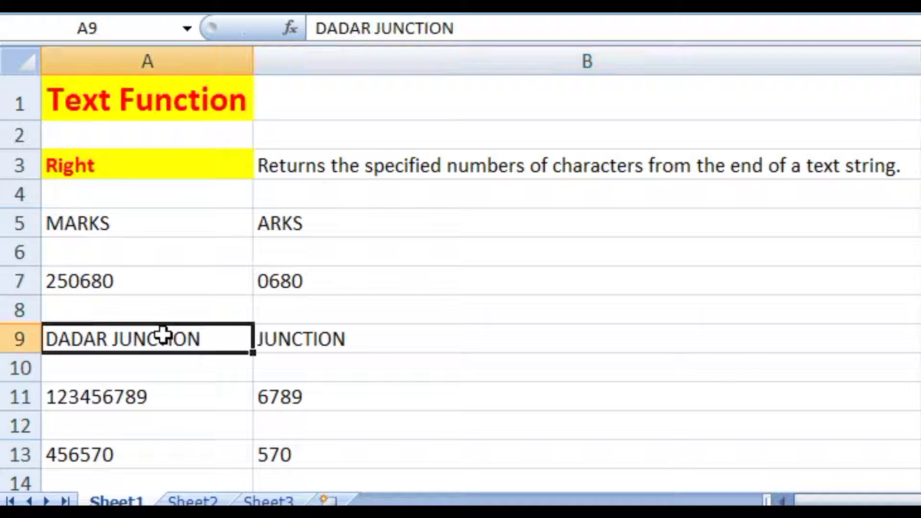
{"action": "left_click", "coordinate": [411, 335]}
{"action": "left_click", "coordinate": [164, 393]}
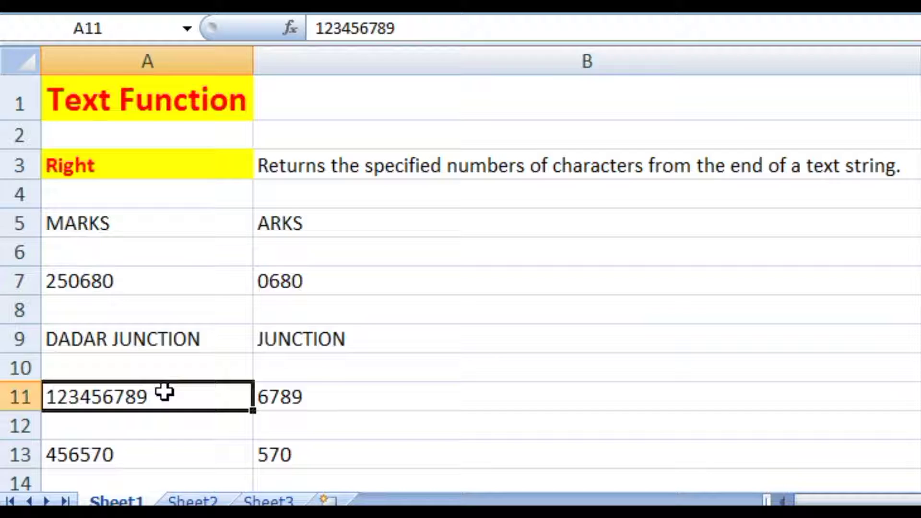
{"action": "left_click", "coordinate": [345, 392]}
{"action": "left_click", "coordinate": [148, 464]}
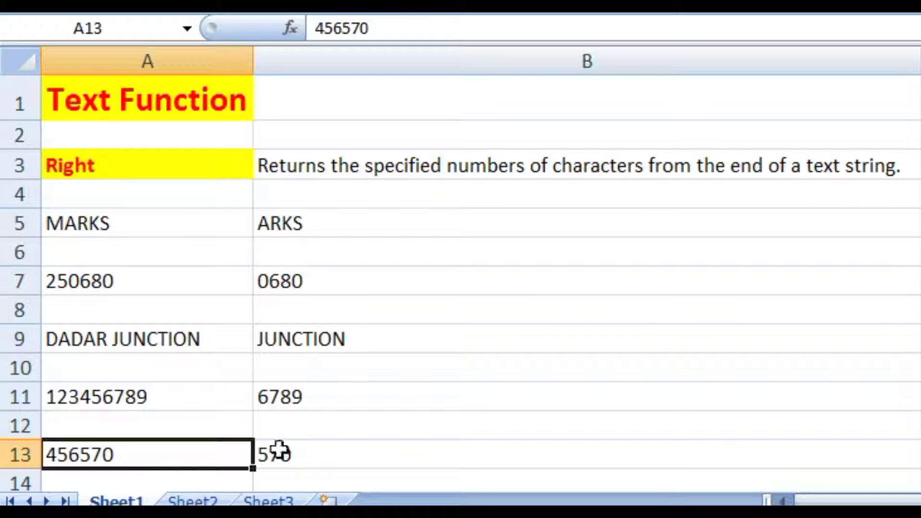
{"action": "left_click", "coordinate": [372, 447]}
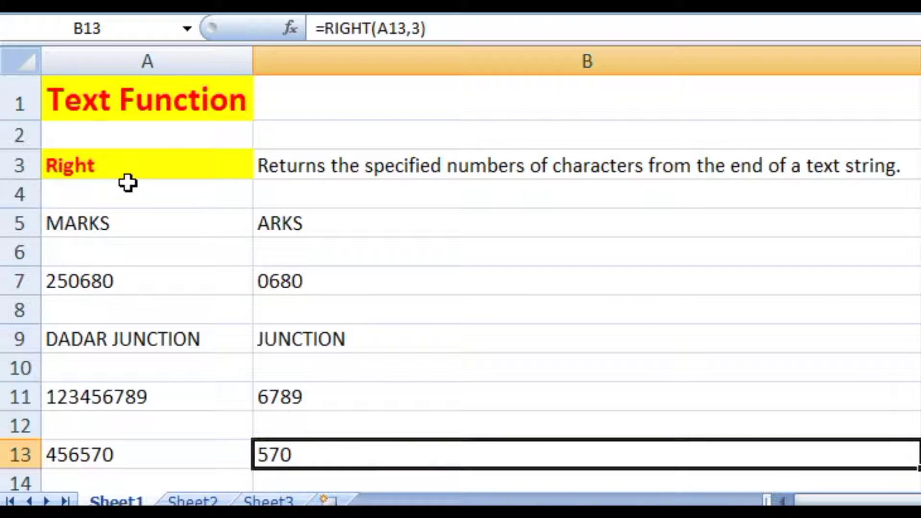
Step: Display the worksheet's formulas in place of their results to review the RIGHT formulas, and switch back to showing results
{"action": "left_click", "coordinate": [125, 169]}
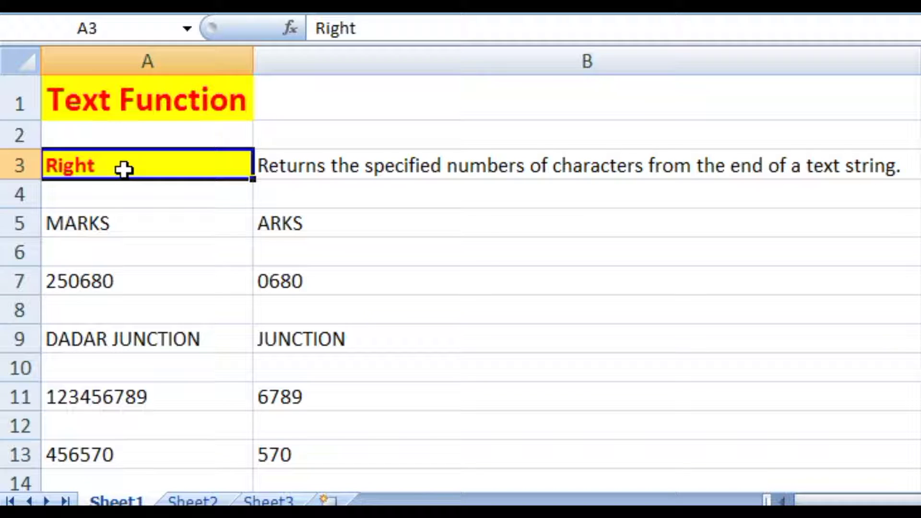
{"action": "key", "text": "ctrl+grave"}
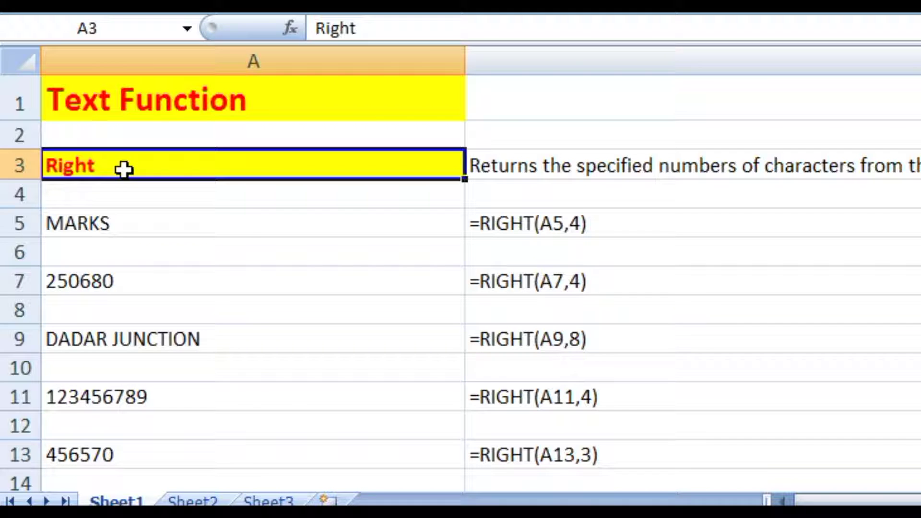
{"action": "key", "text": "ctrl+grave"}
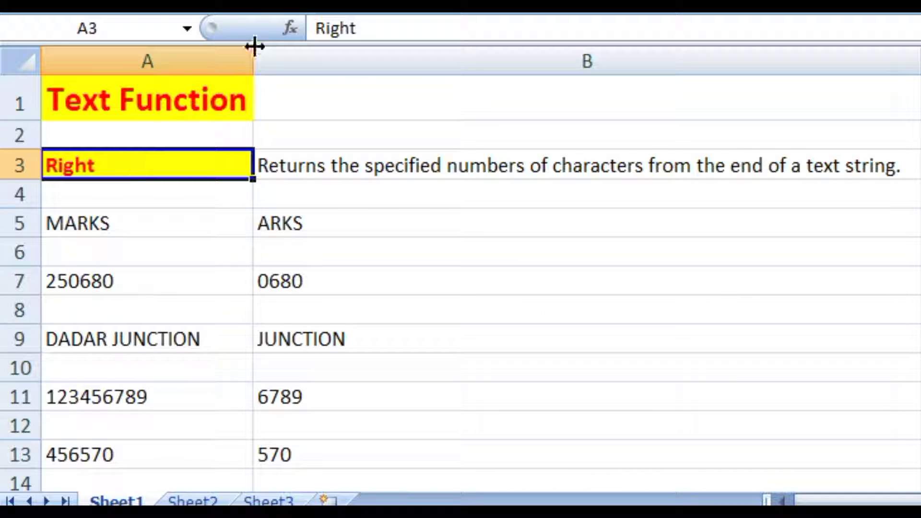